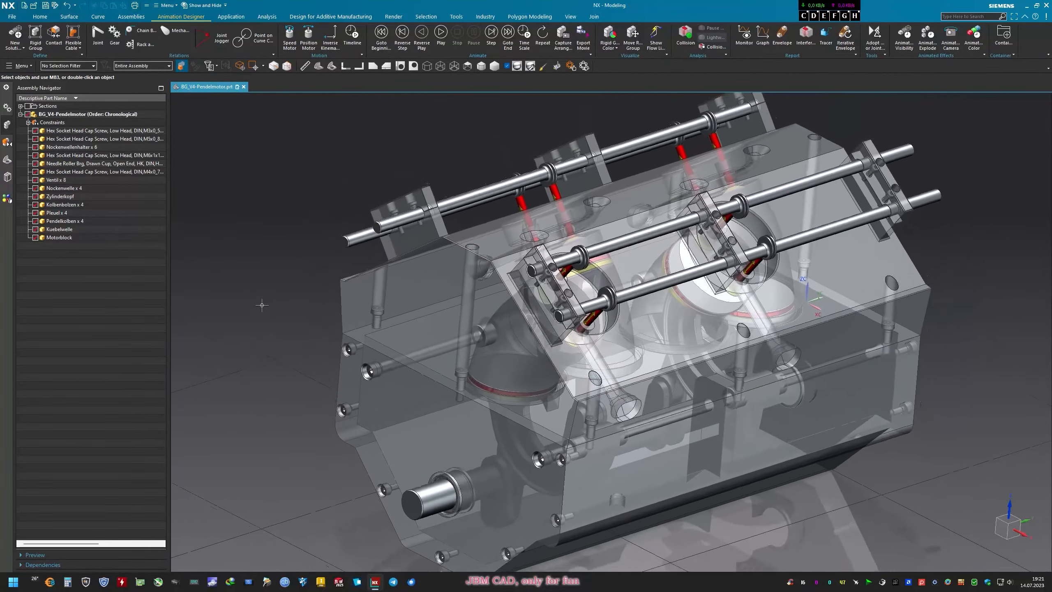
Section the engine assembly with a Y plane and move the cut along the engine to an offset of about -333 mm.
key("ctrl+h")
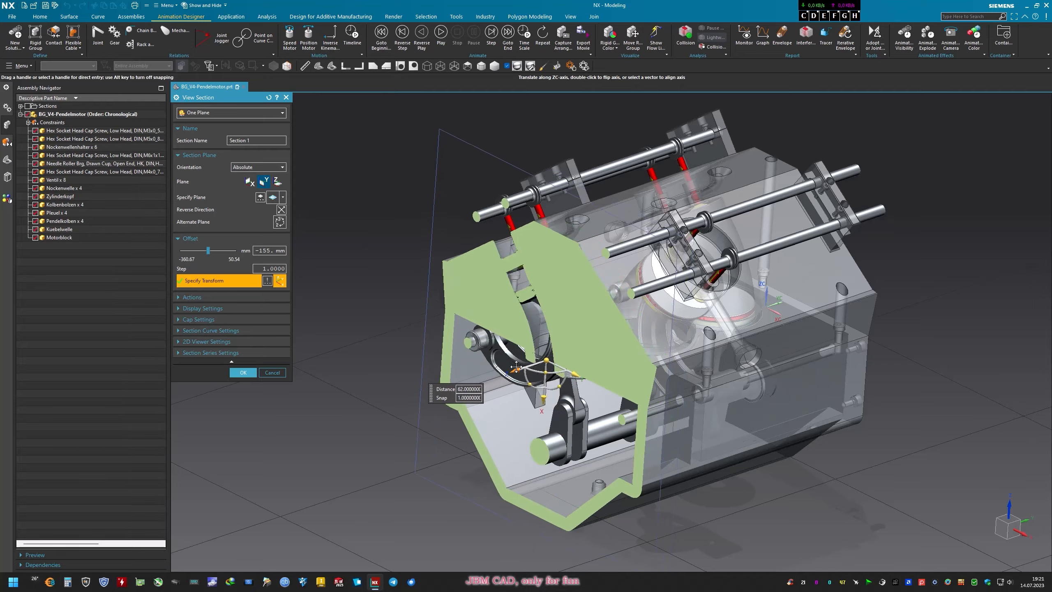
left_click_drag(528, 364, 525, 366)
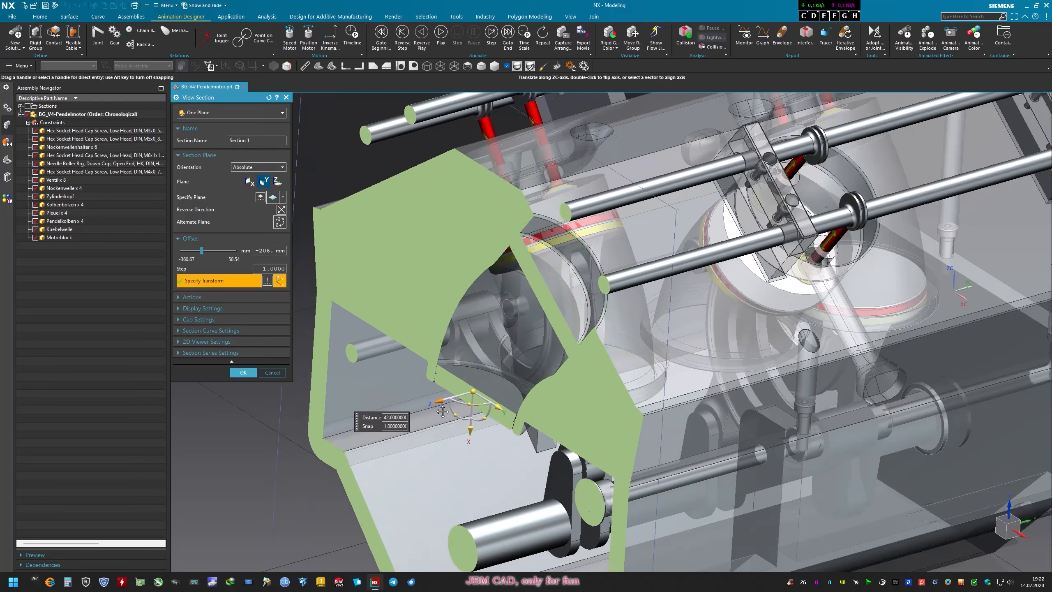
left_click_drag(400, 429, 416, 418)
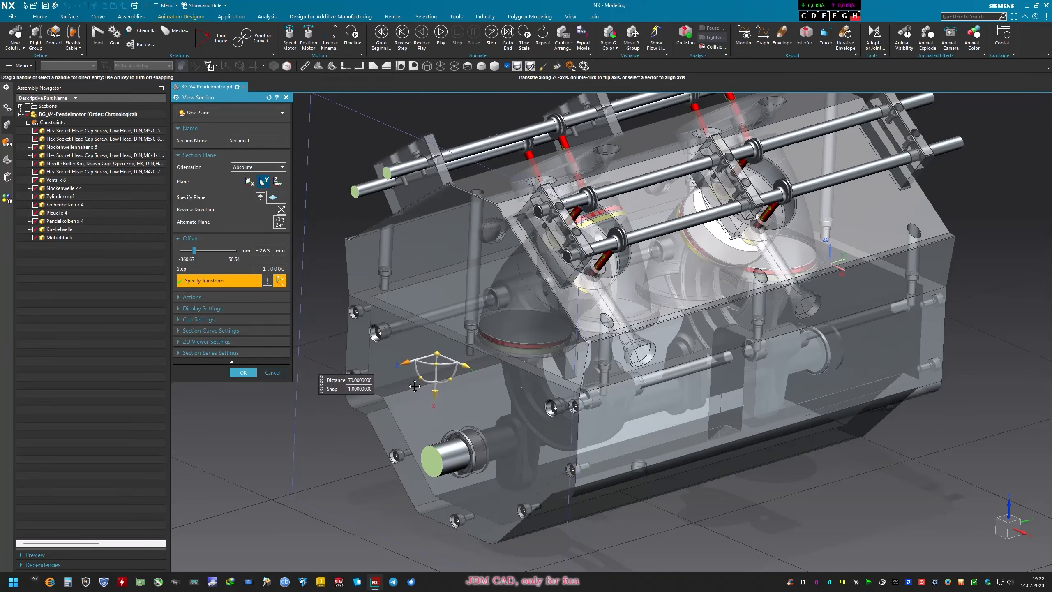
left_click_drag(415, 385, 415, 386)
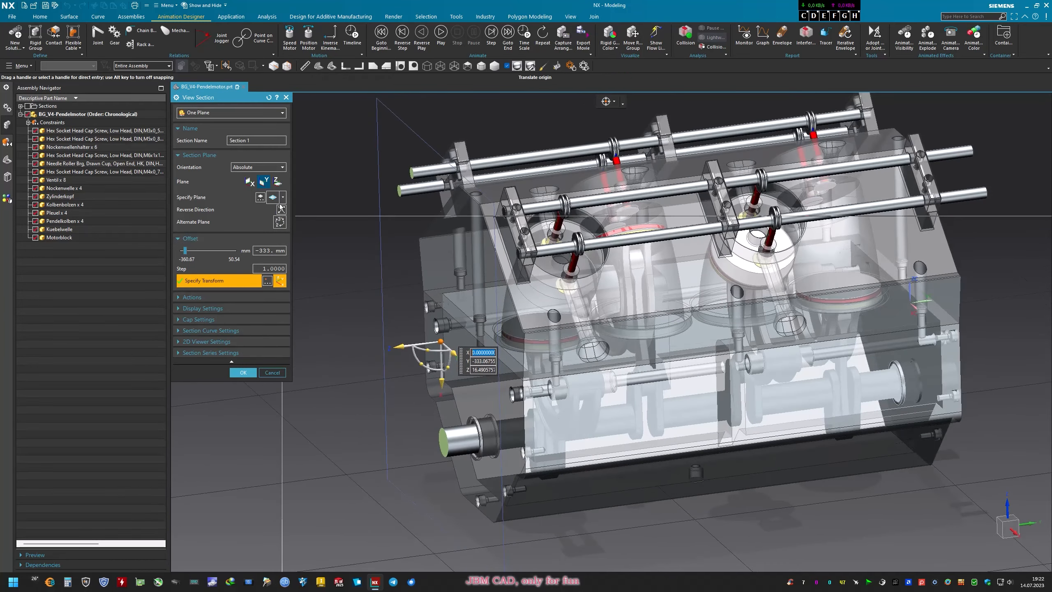
Move an X-plane section through the engine to an offset of about 152 mm and discard the section.
left_click(251, 182)
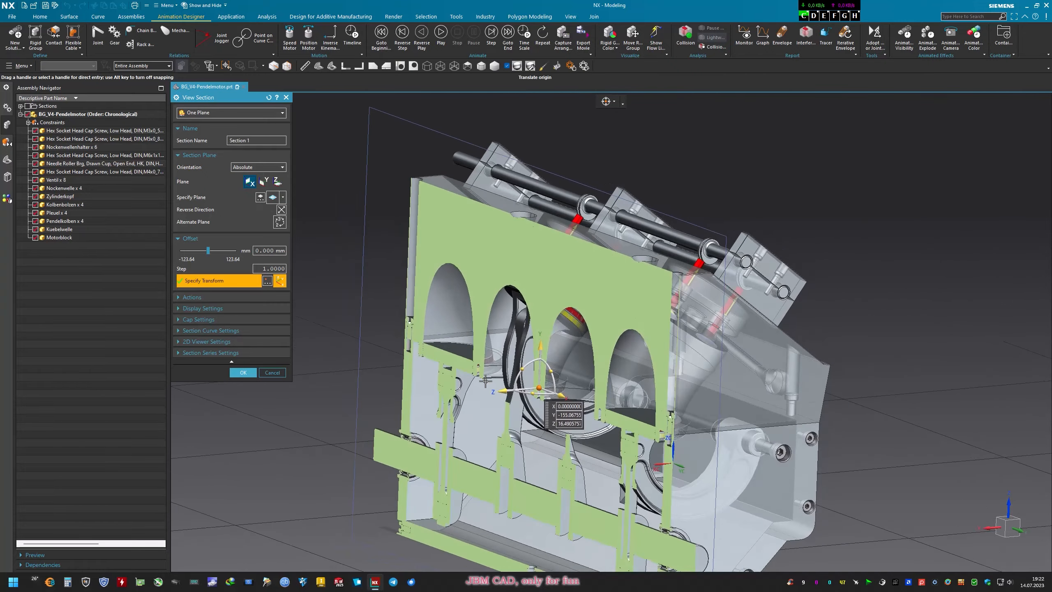
left_click_drag(497, 393, 292, 429)
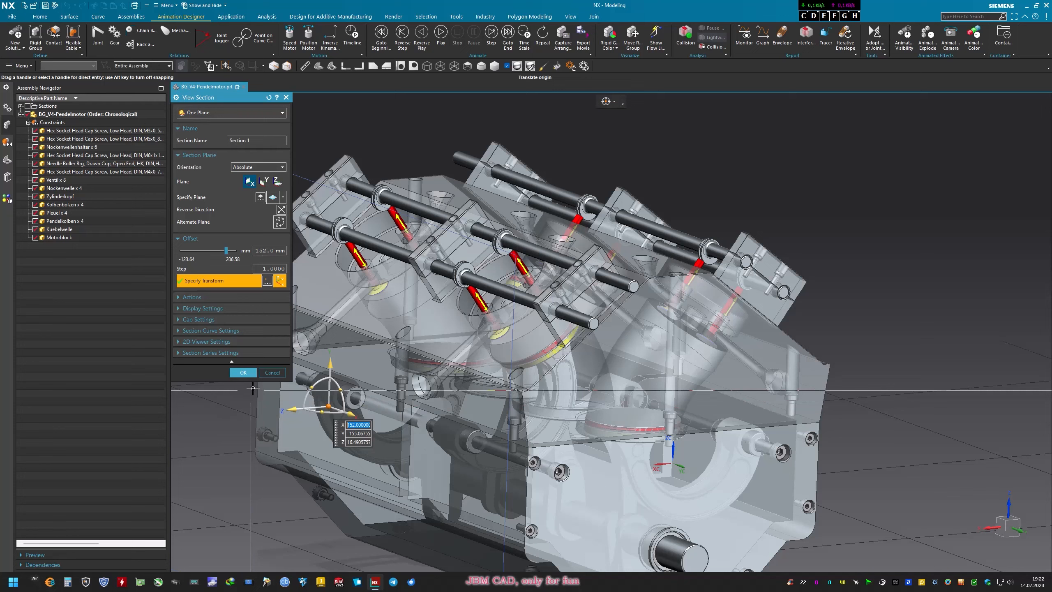
left_click(276, 377)
left_click(319, 67)
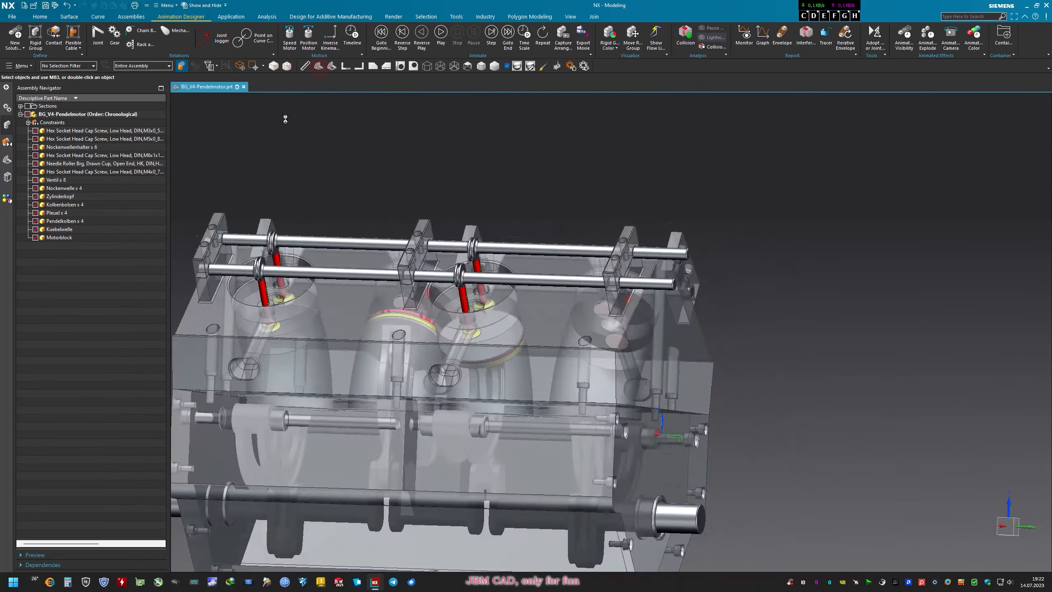
Reopen the already loaded Pendelkolben part from the Pendelmotor folder.
left_click(33, 7)
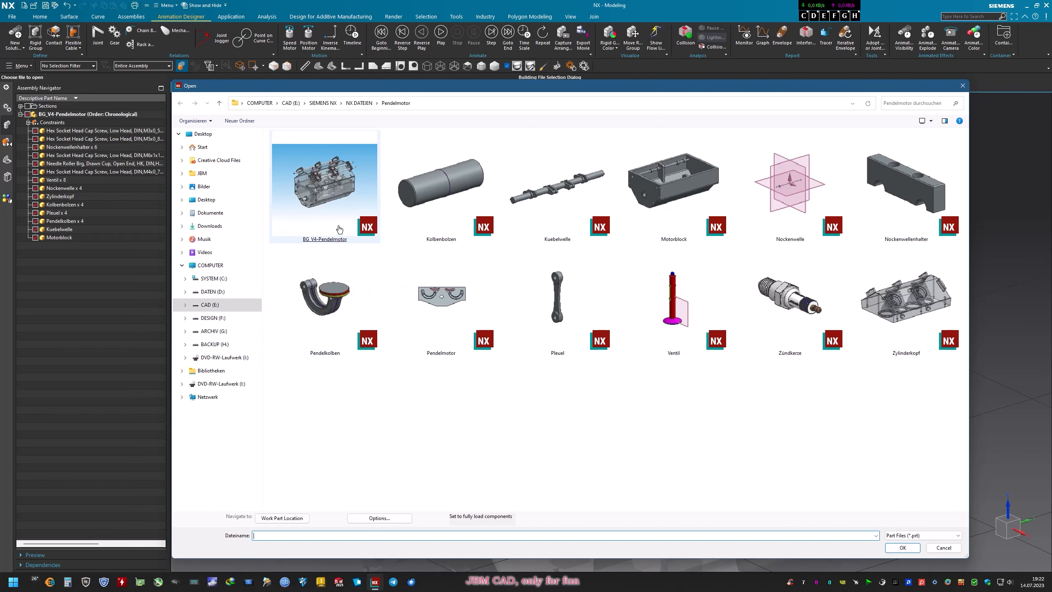
double_click(328, 305)
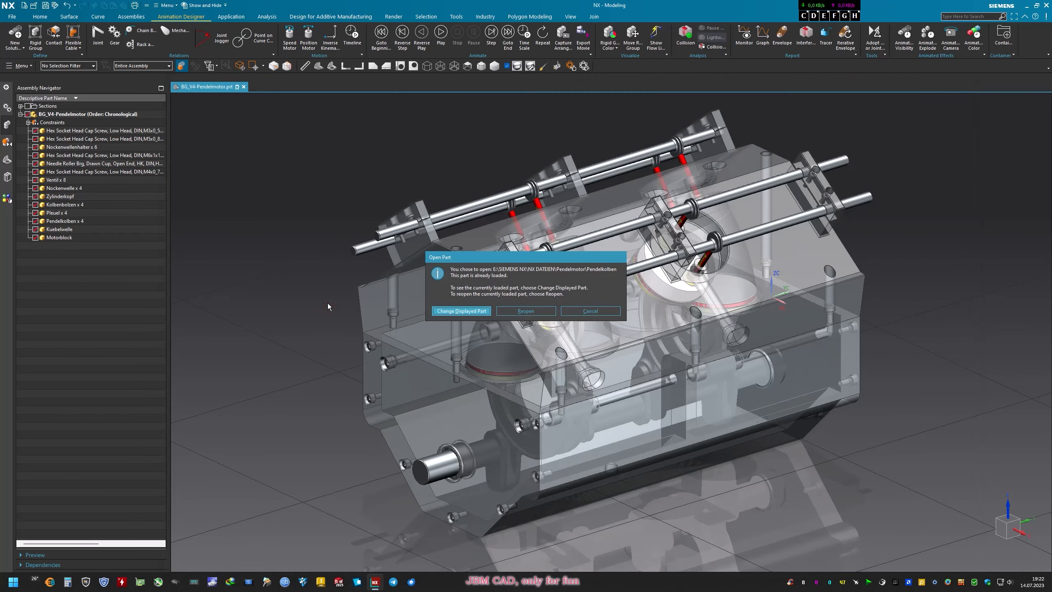
left_click(528, 312)
Examine the pendulum piston from several sides in true shading and close its part file.
middle_click_drag(389, 293, 517, 95)
left_click(517, 66)
mouse_move(430, 141)
middle_mouse_down()
mouse_move(371, 195)
mouse_move(412, 243)
middle_mouse_up()
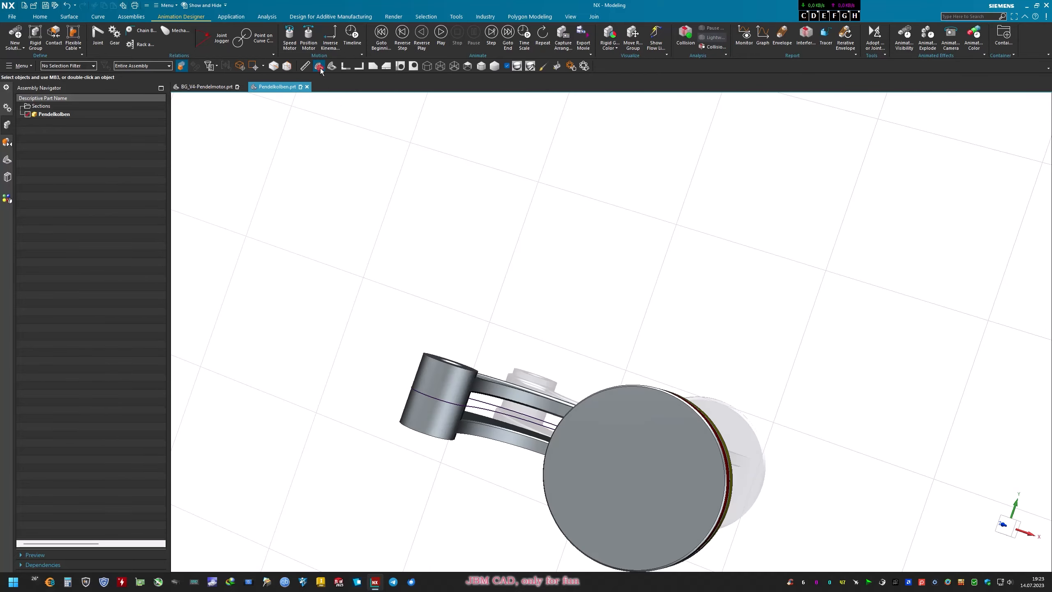
left_click(321, 67)
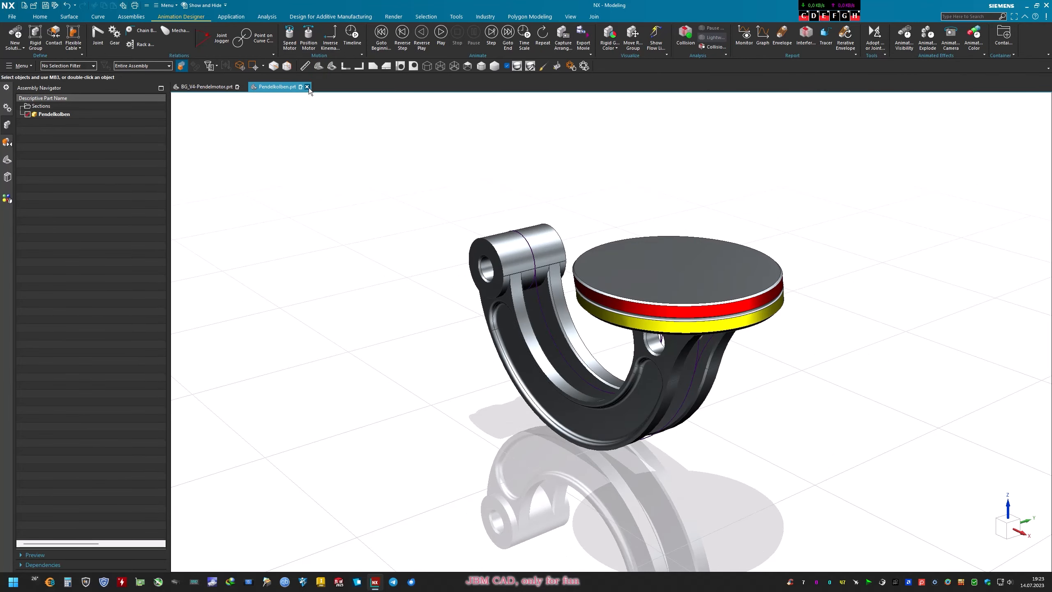
left_click(307, 86)
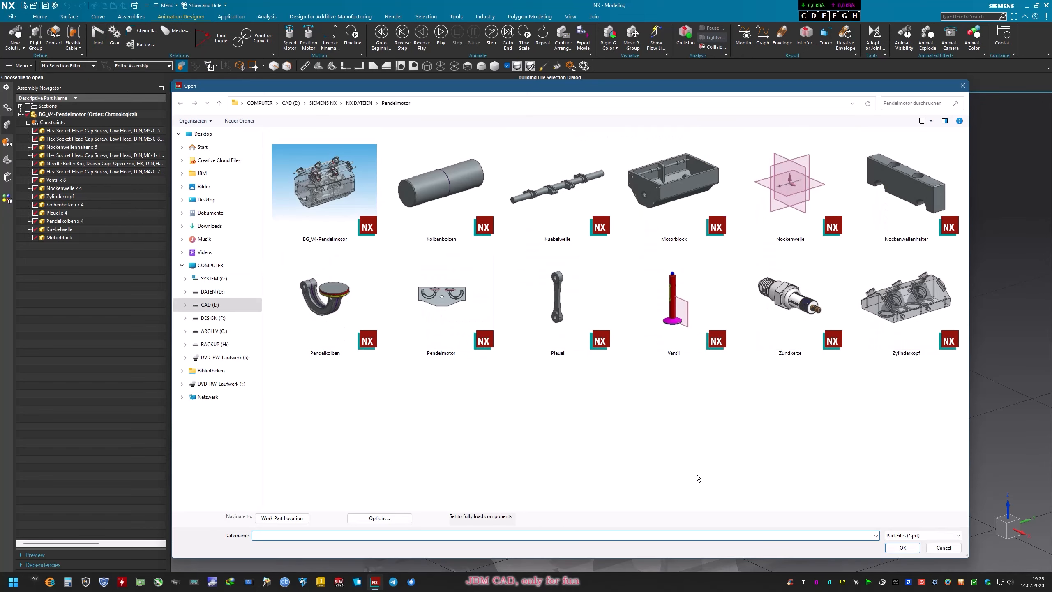
Reopen the Kuebelwelle part, examine the crankshaft in true shading from several sides, and close it.
double_click(558, 200)
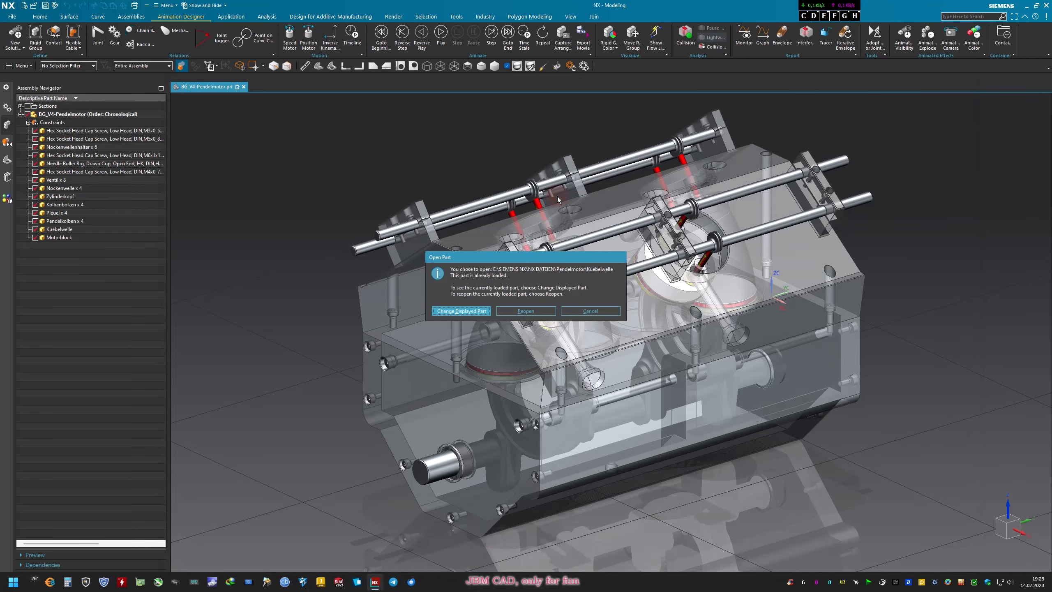
left_click(526, 311)
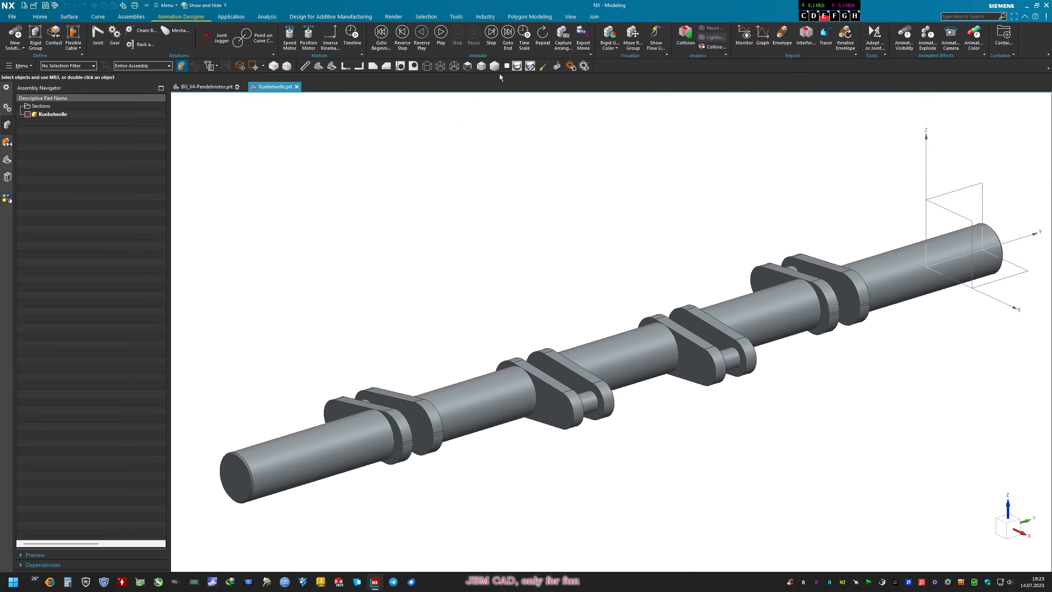
left_click(508, 67)
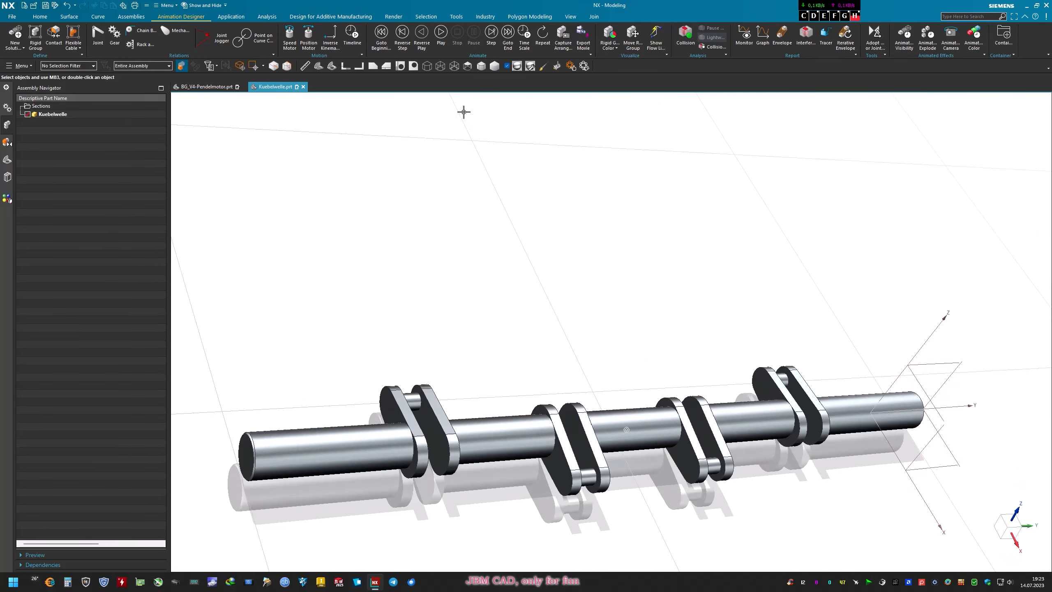
left_click(320, 67)
left_click(507, 66)
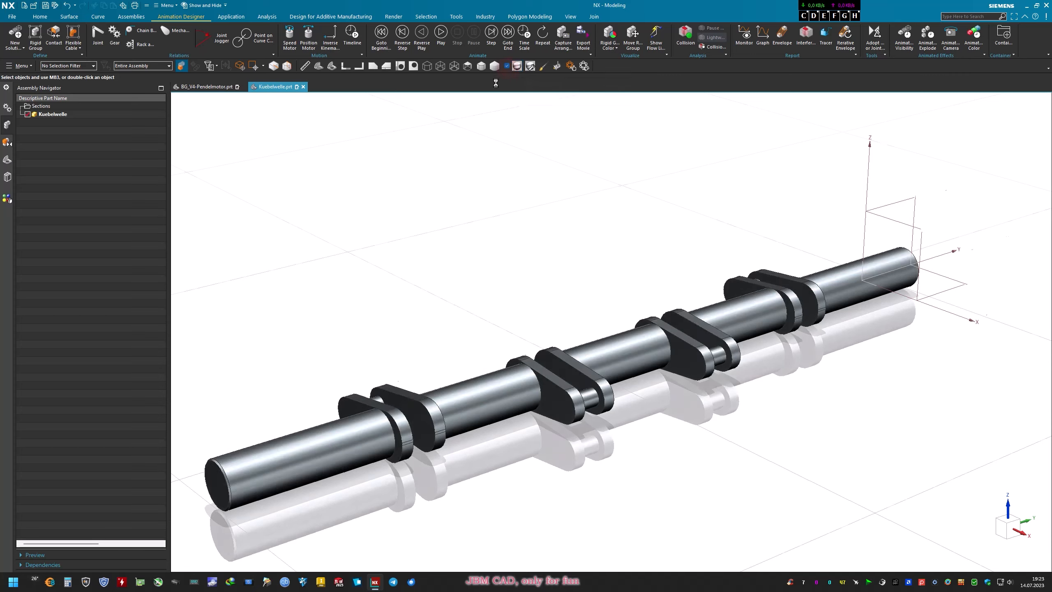
left_click(303, 87)
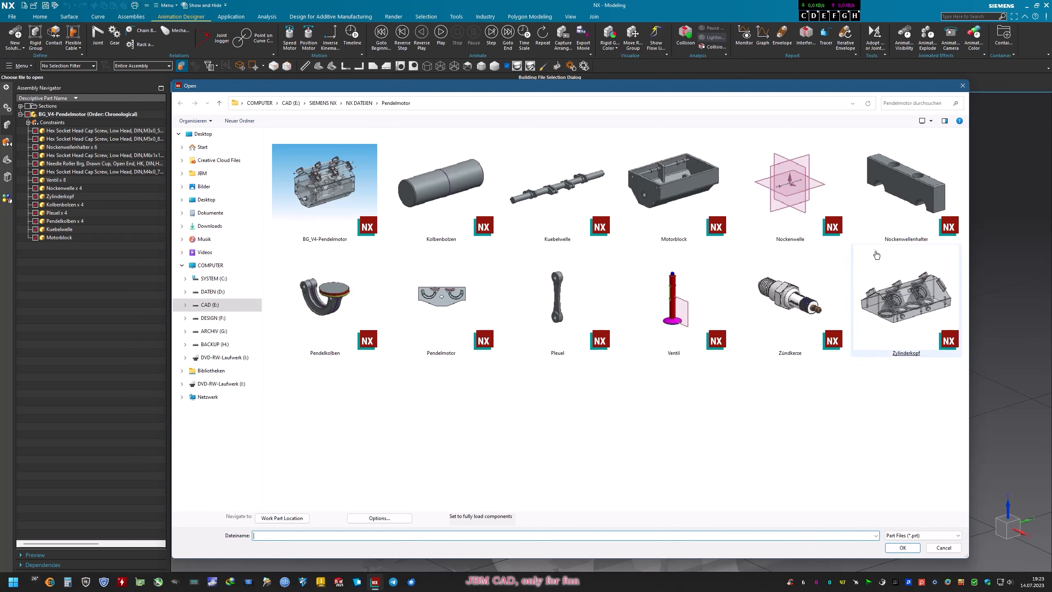
Open the Zündkerze part, examine the spark plug from several sides, and close it without saving.
double_click(795, 302)
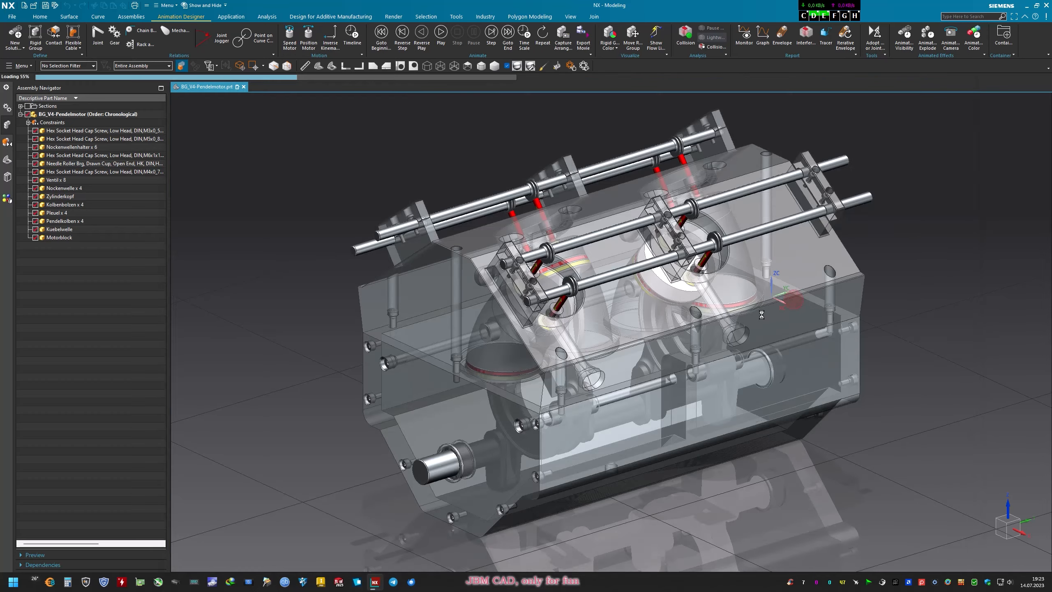
middle_click_drag(768, 289, 516, 141)
left_click(507, 66)
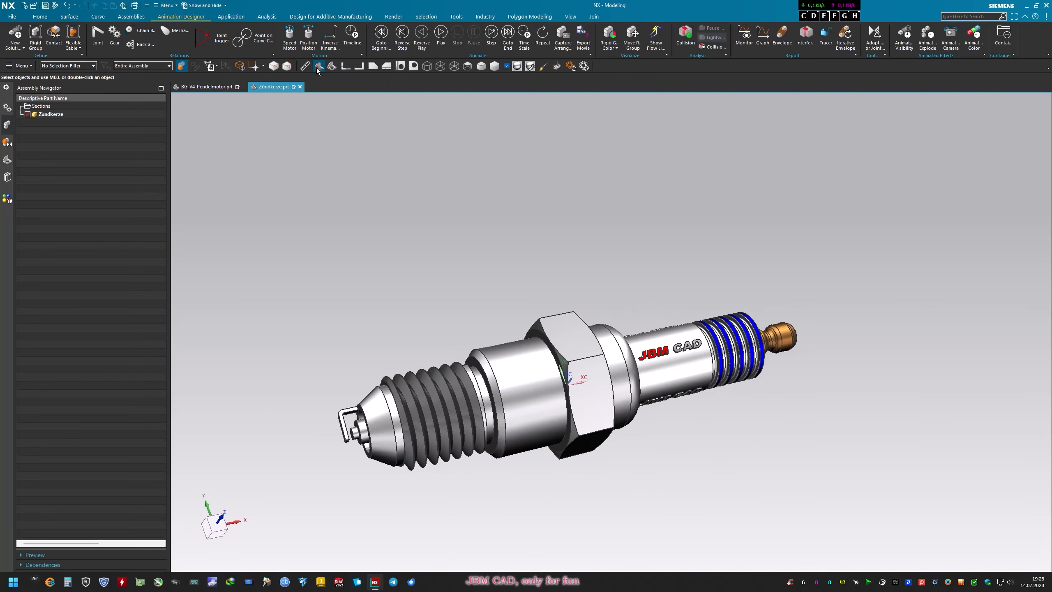
left_click(300, 87)
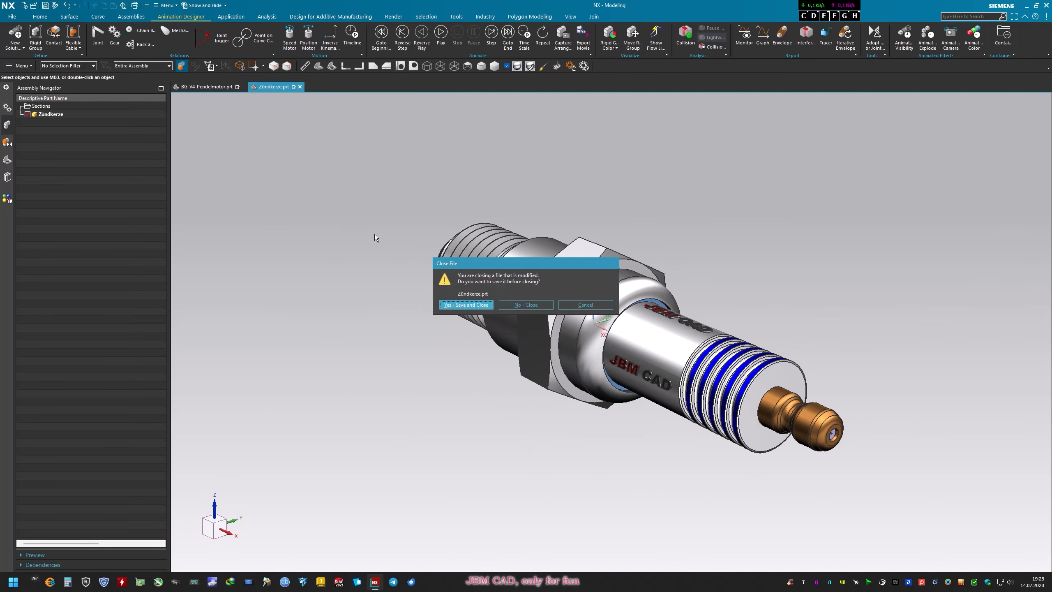
left_click(505, 306)
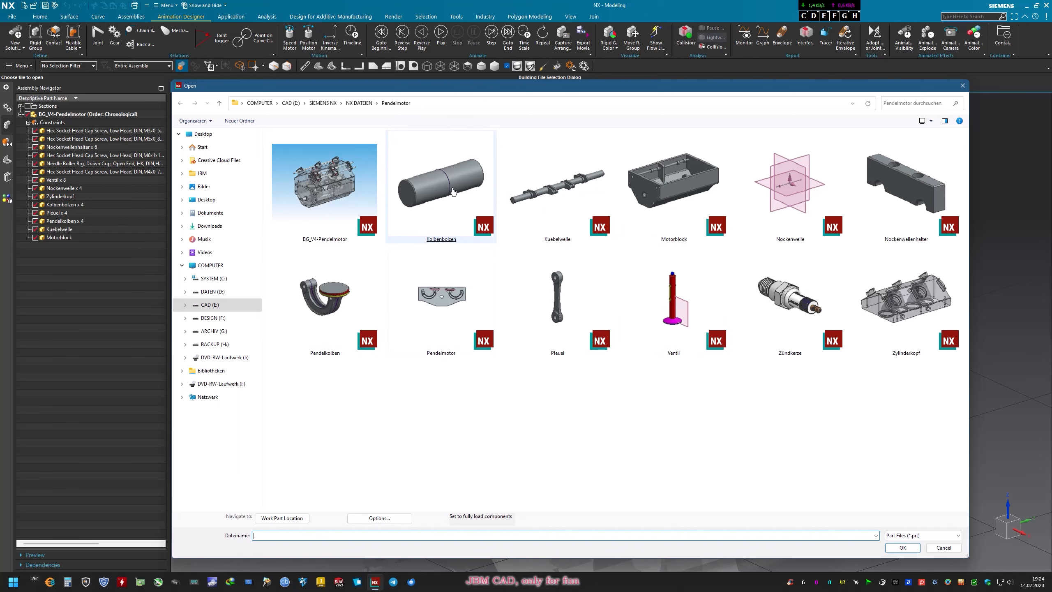
Reopen the Motorblock part and examine the inside of the engine block in true shading.
double_click(647, 191)
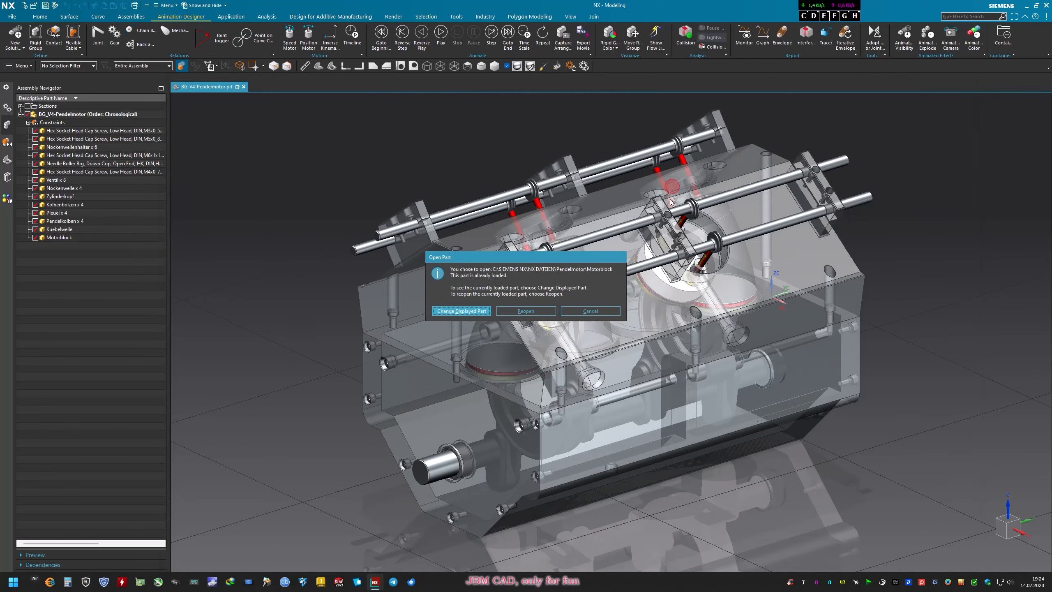
left_click(525, 311)
middle_click_drag(611, 331, 507, 82)
left_click(507, 67)
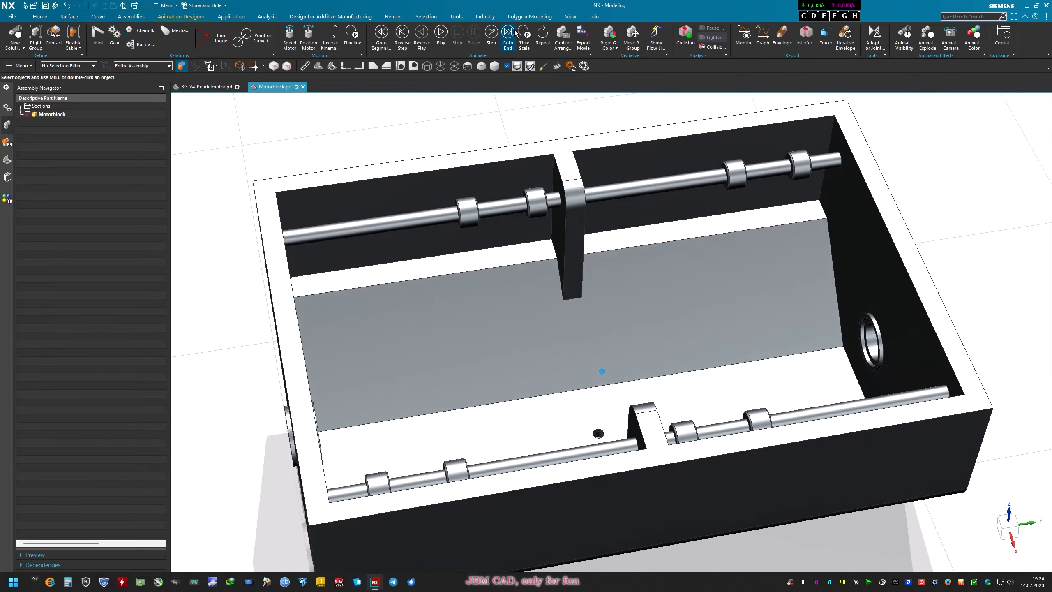
View the engine block without perspective projection and close the Motorblock part.
left_click(574, 18)
left_click(418, 45)
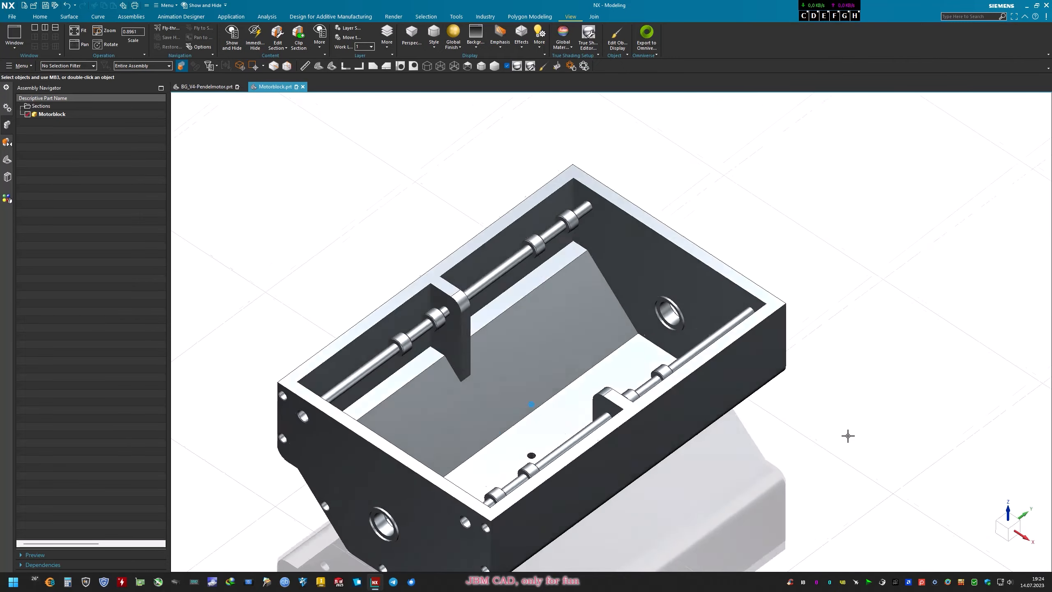
left_click(303, 87)
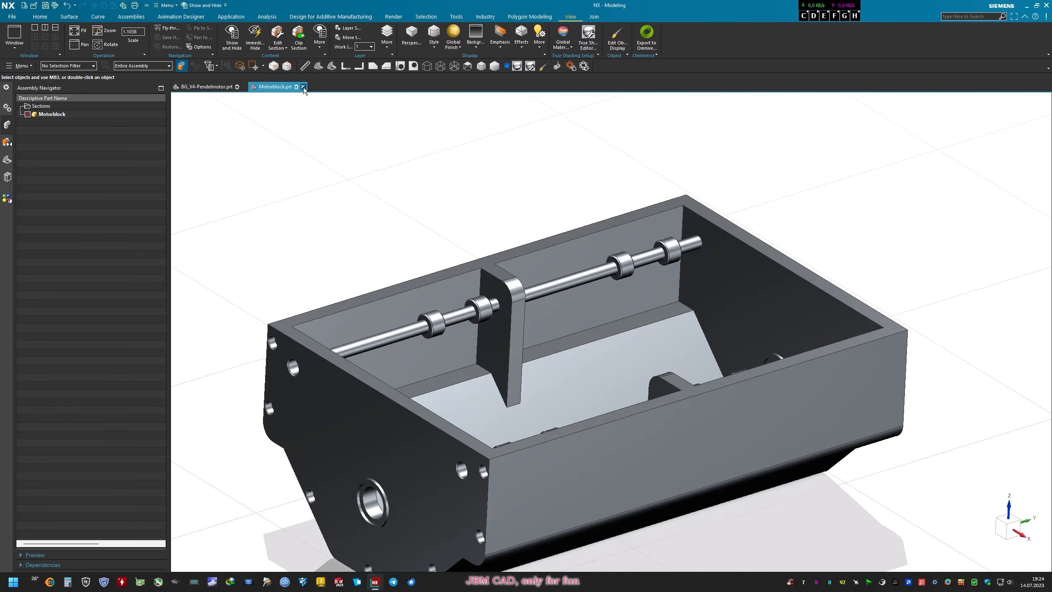
Reopen the Zylinderkopf part, examine the transparent cylinder head with its ports and chambers, and close it.
left_click(34, 6)
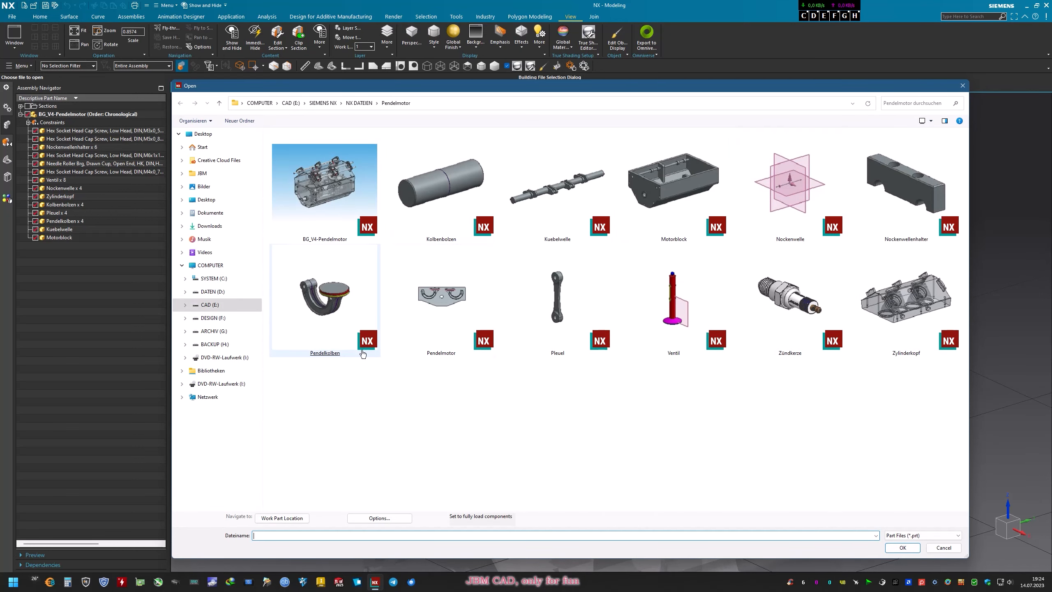
double_click(904, 309)
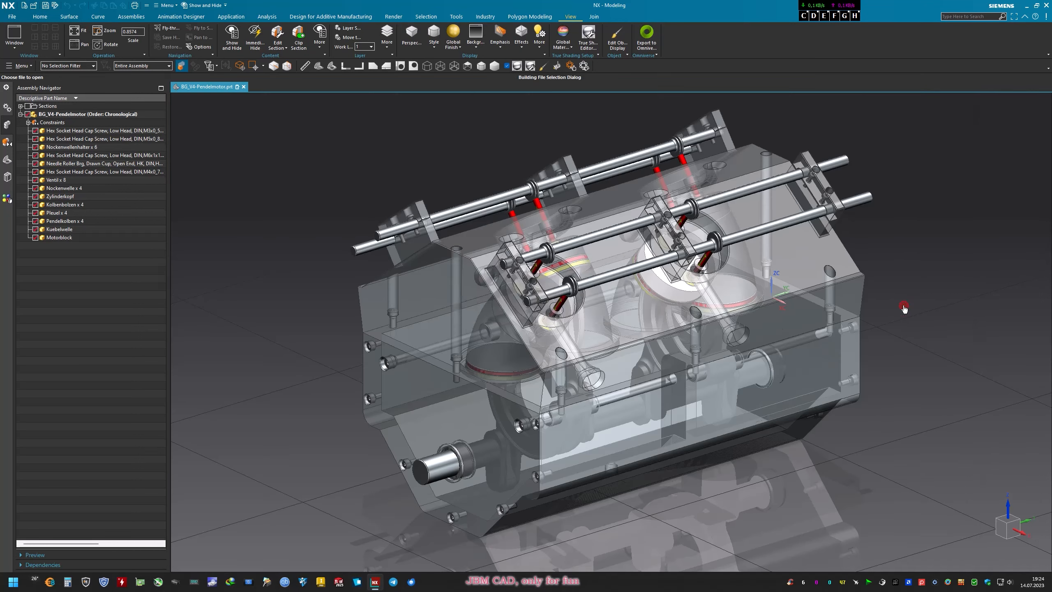
left_click(526, 311)
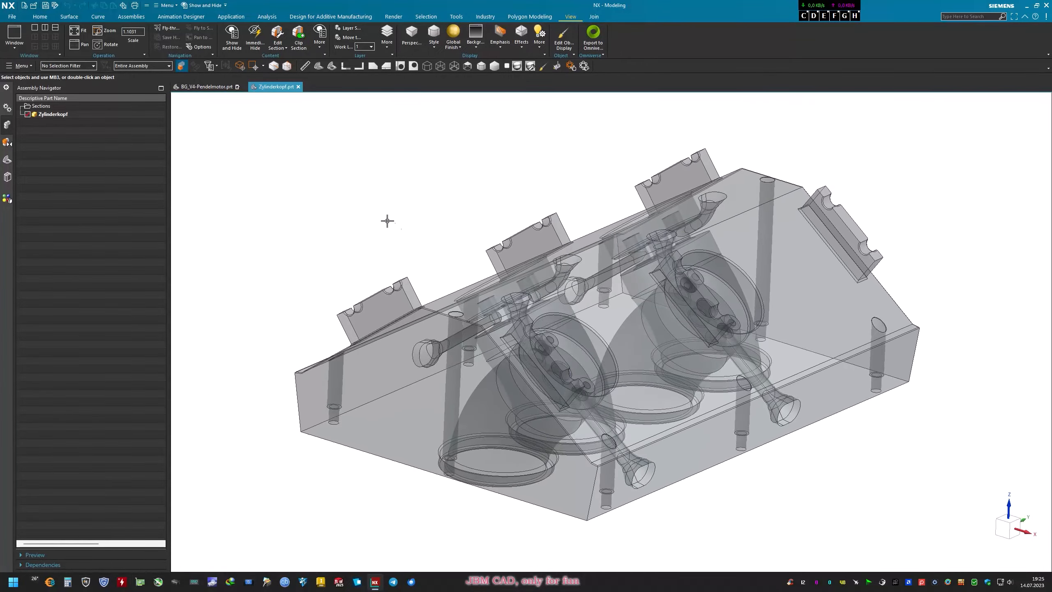
left_click(298, 87)
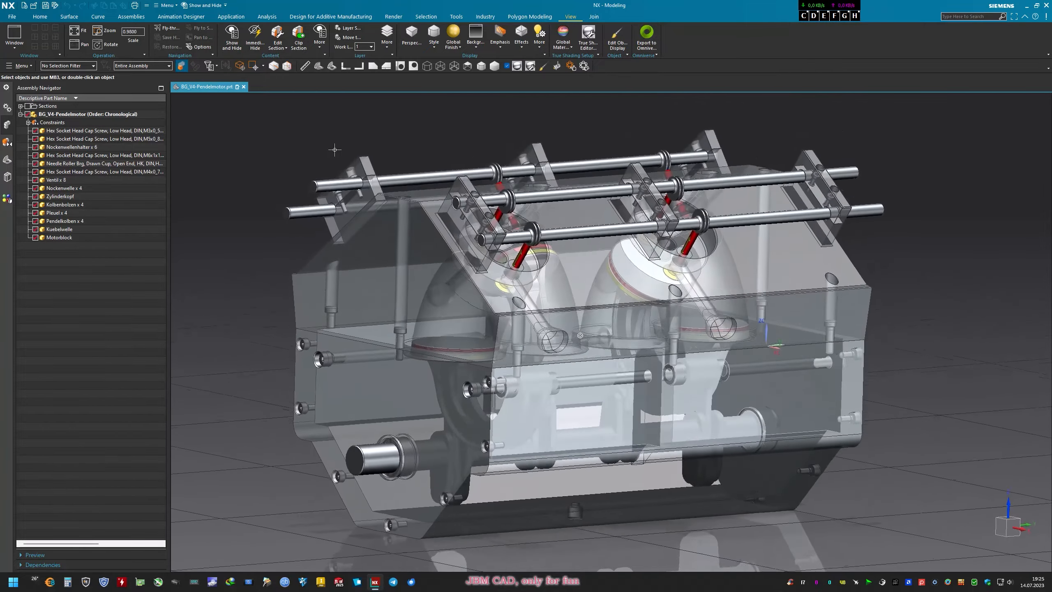
Run the motion animation and section the engine with a Y plane at an offset of about -177 mm.
left_click(170, 18)
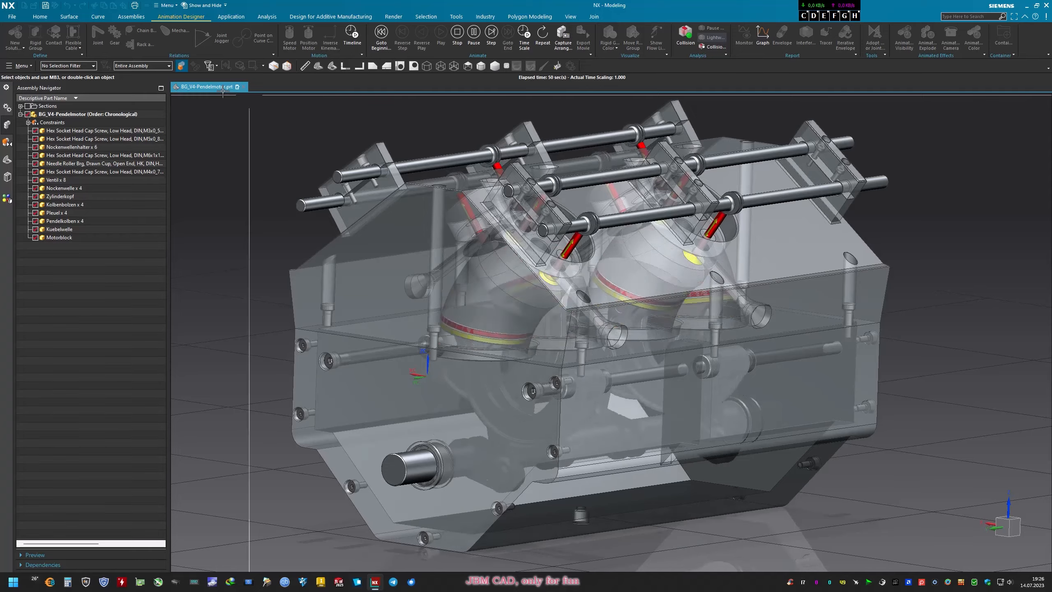
key("ctrl+h")
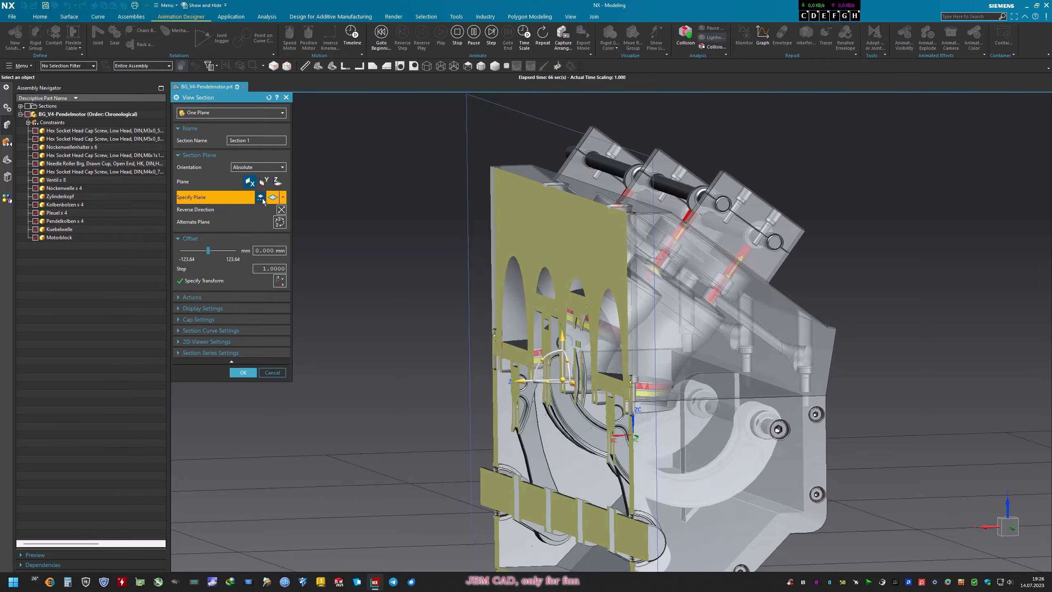
left_click(263, 182)
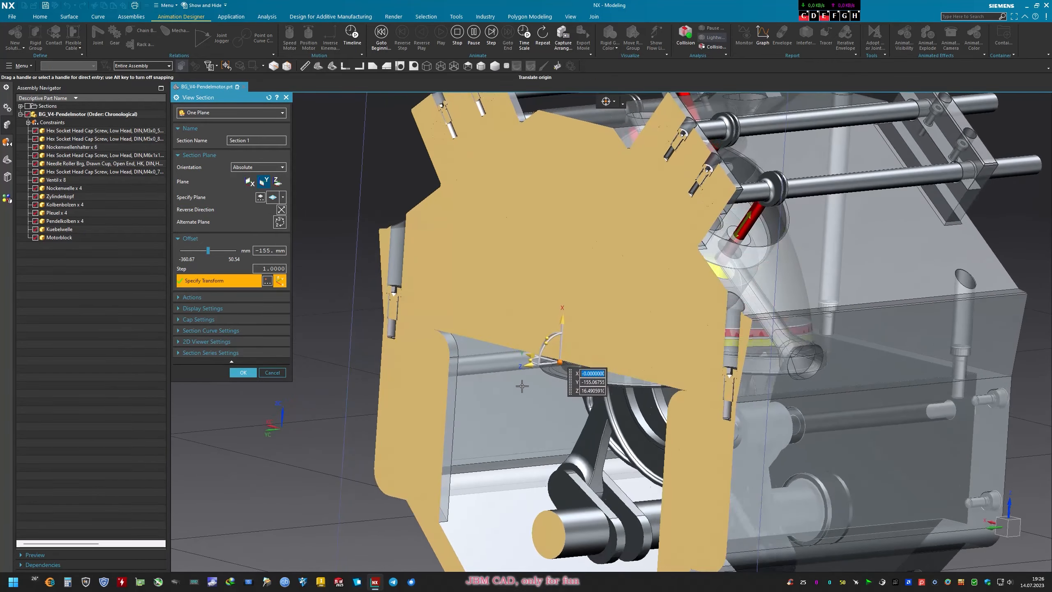
left_click_drag(526, 365, 572, 373)
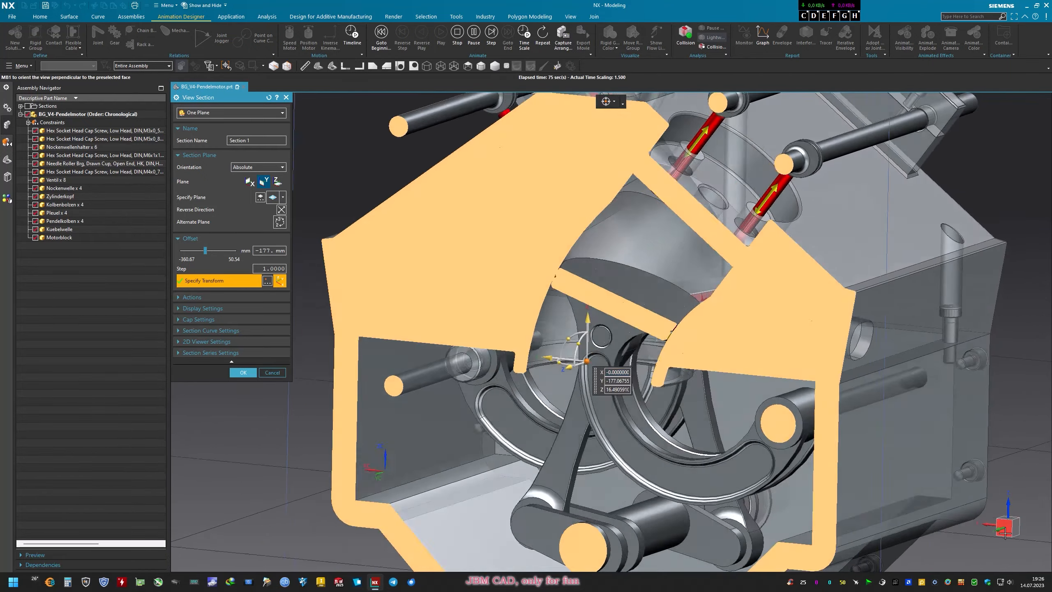
Inspect the moving section head-on, shift the Y section plane to an offset of about -216 mm and accept it.
left_click(1004, 533)
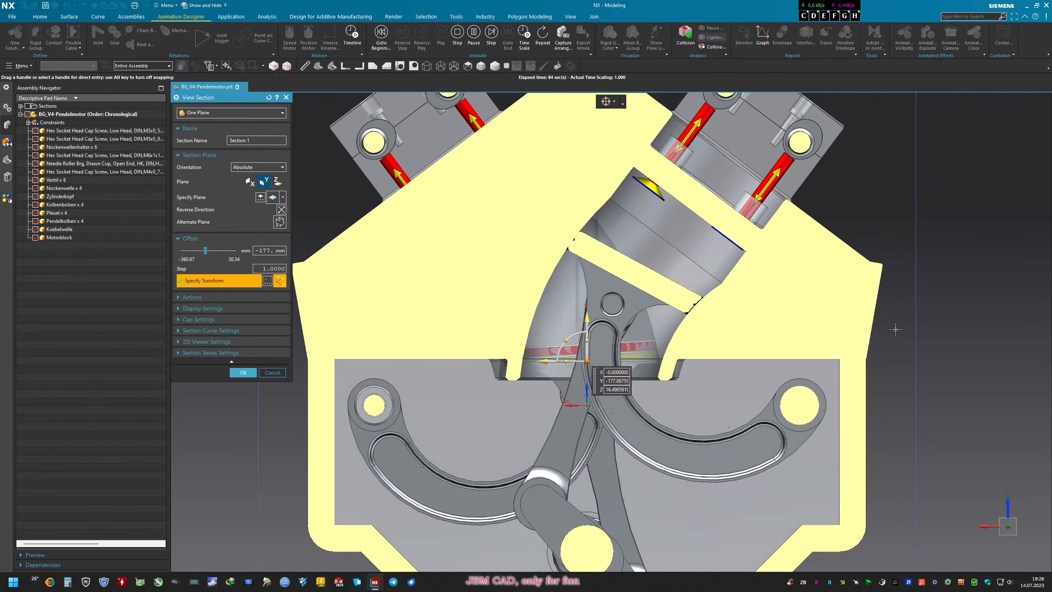
middle_click_drag(682, 327, 424, 339)
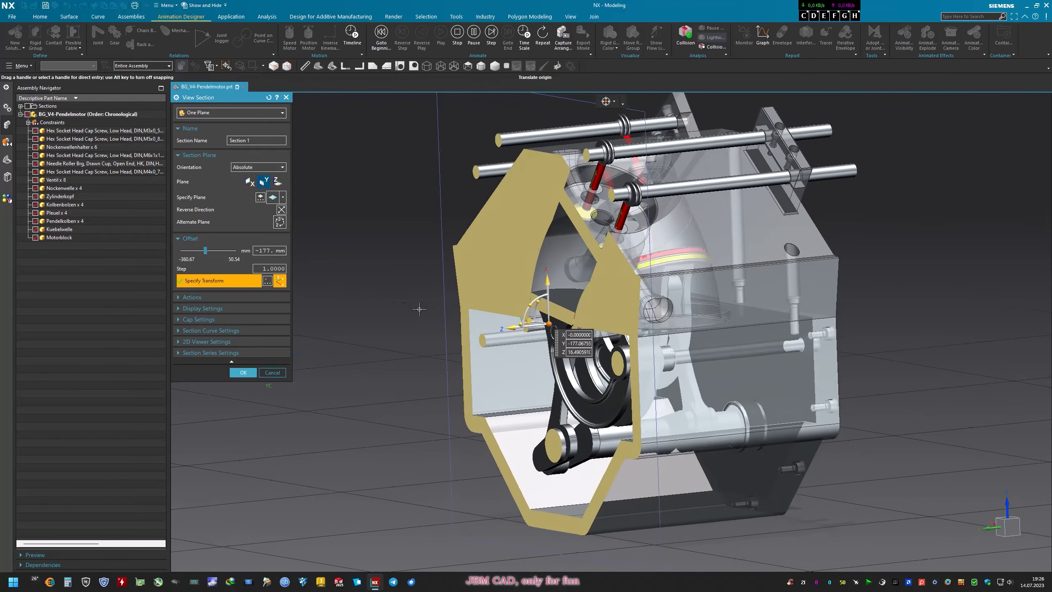
left_click_drag(508, 326, 408, 319)
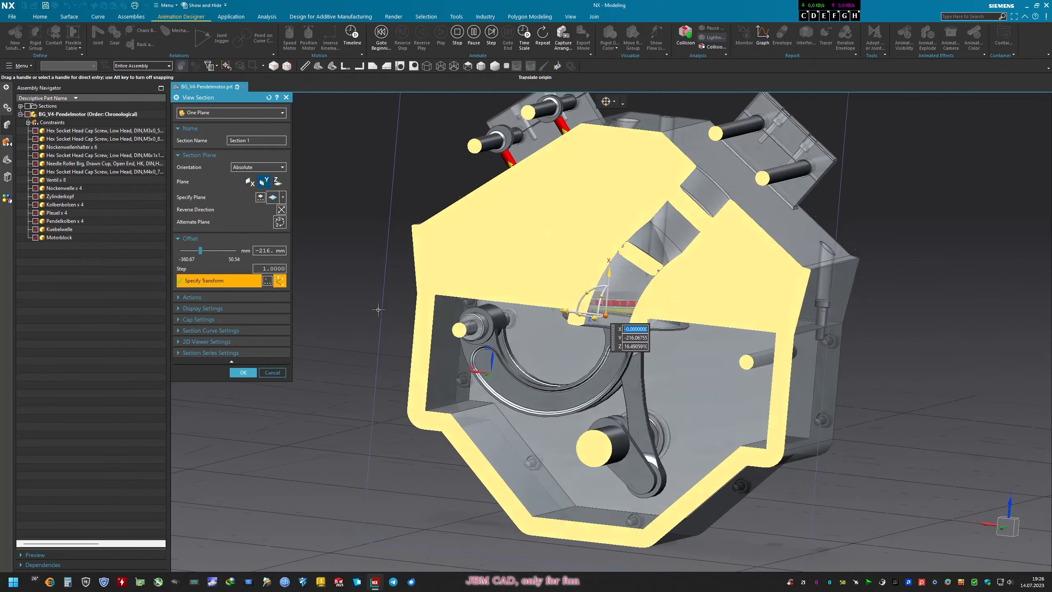
left_click(239, 374)
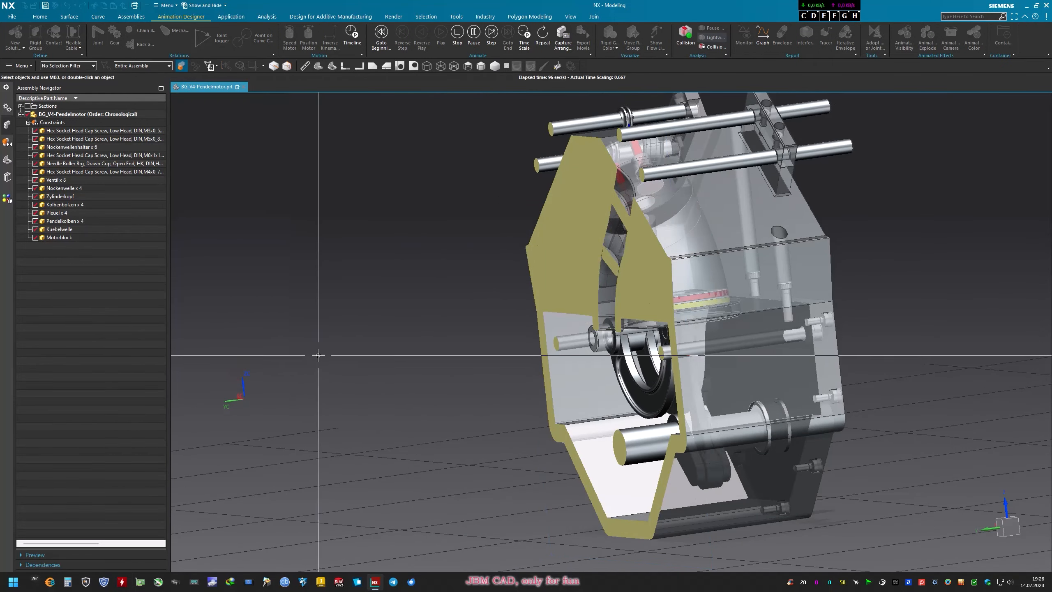
key("ctrl+h")
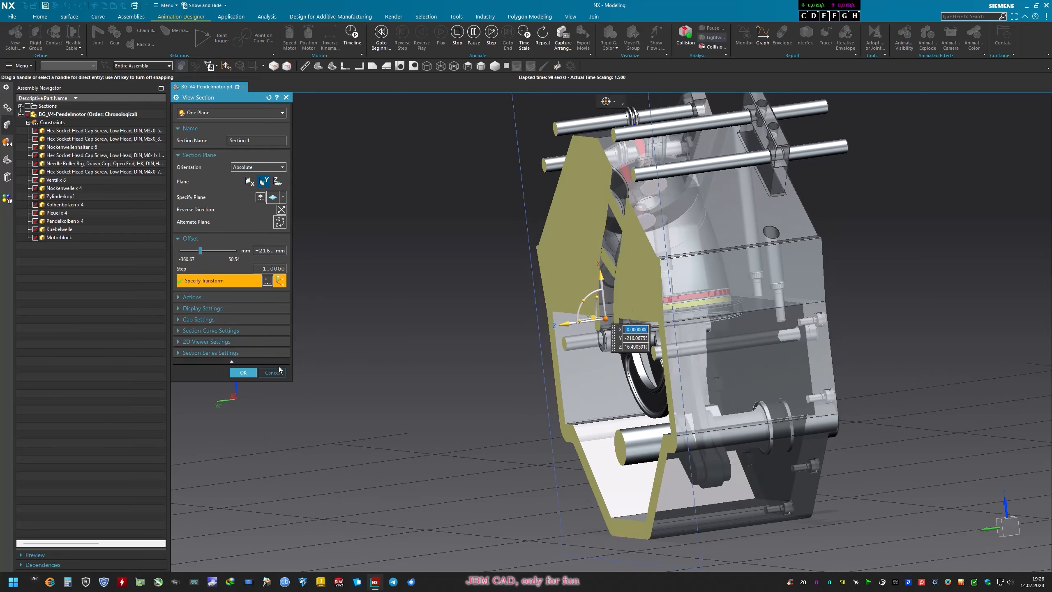
left_click(279, 372)
key("ctrl+h")
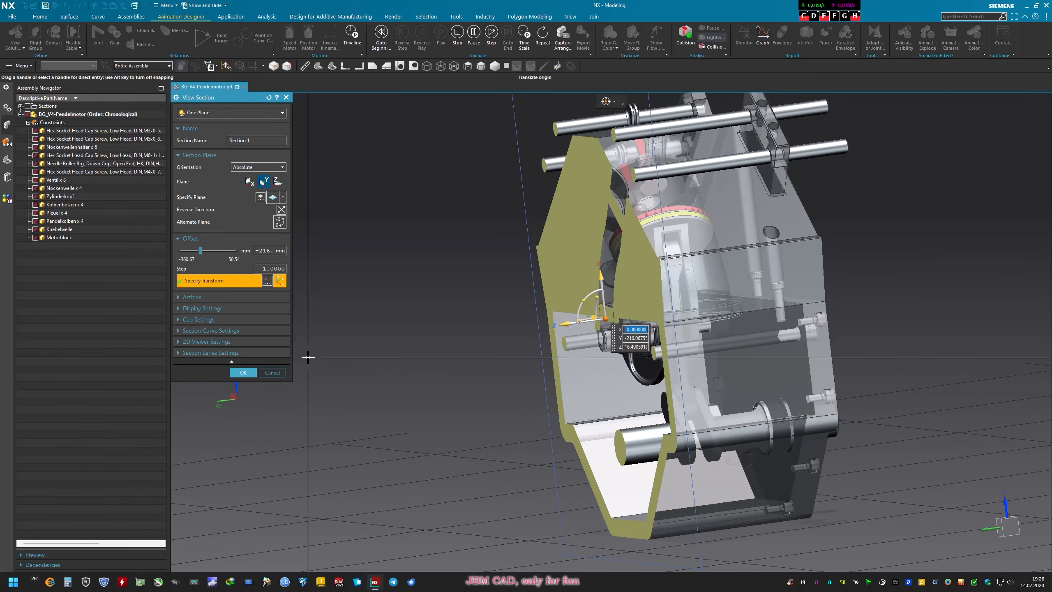
left_click(274, 372)
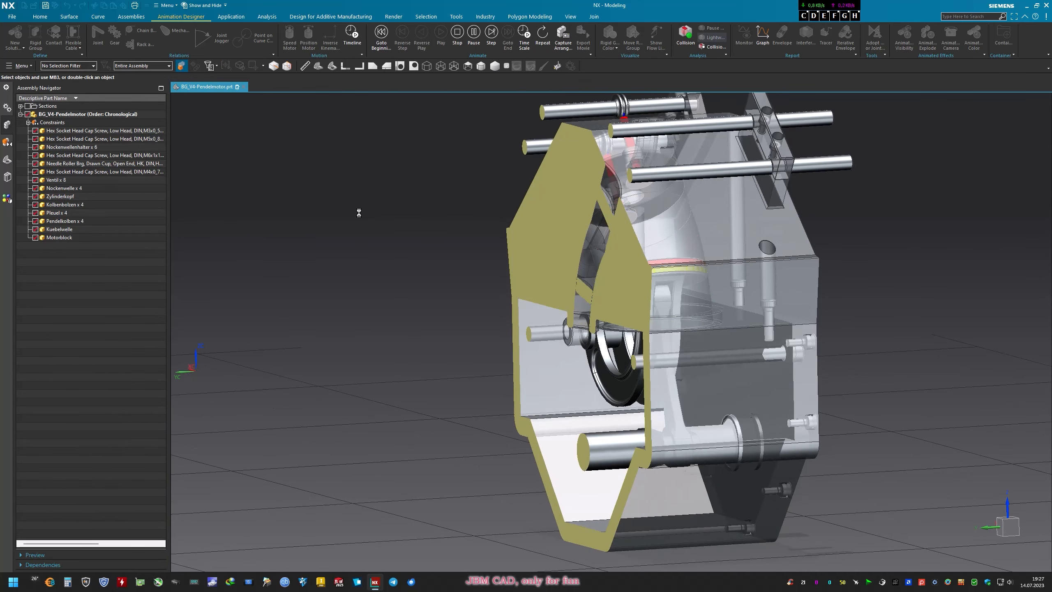
key("ctrl+h")
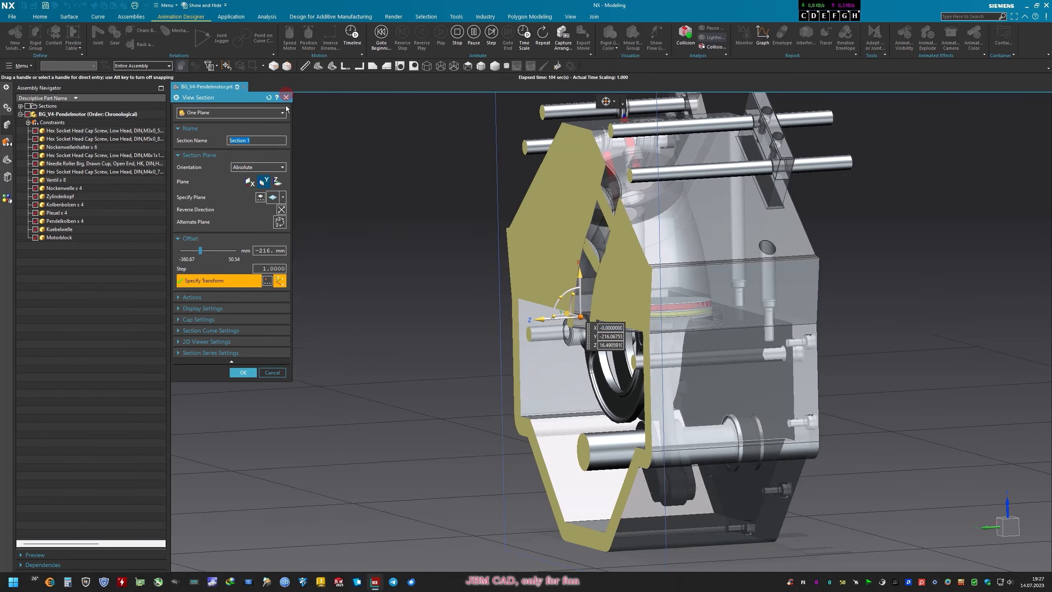
left_click(286, 97)
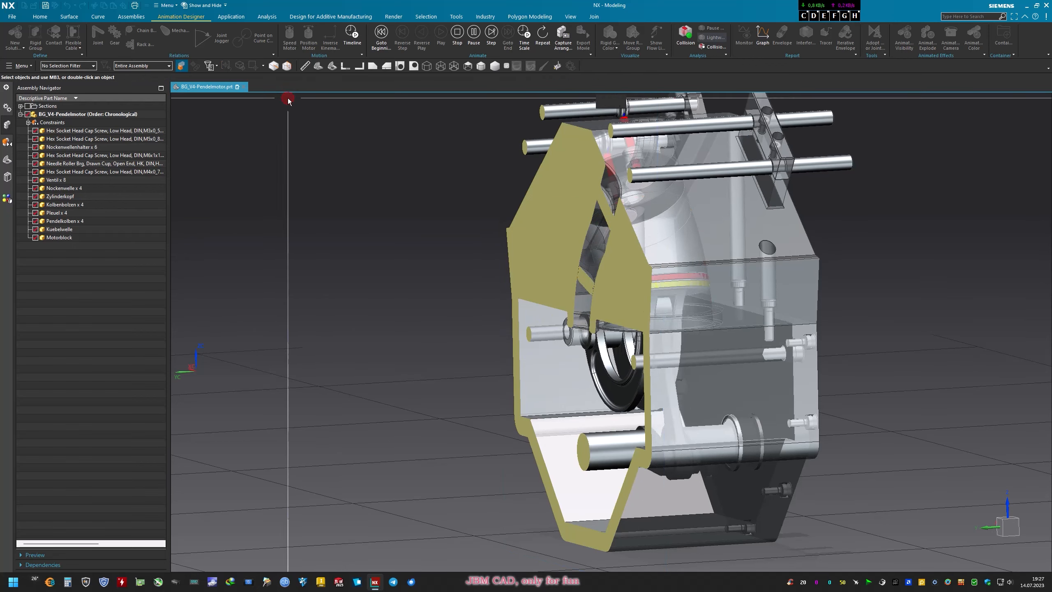
Turn off the section clipping to show the whole engine and stop the motion animation.
left_click(570, 16)
left_click(299, 38)
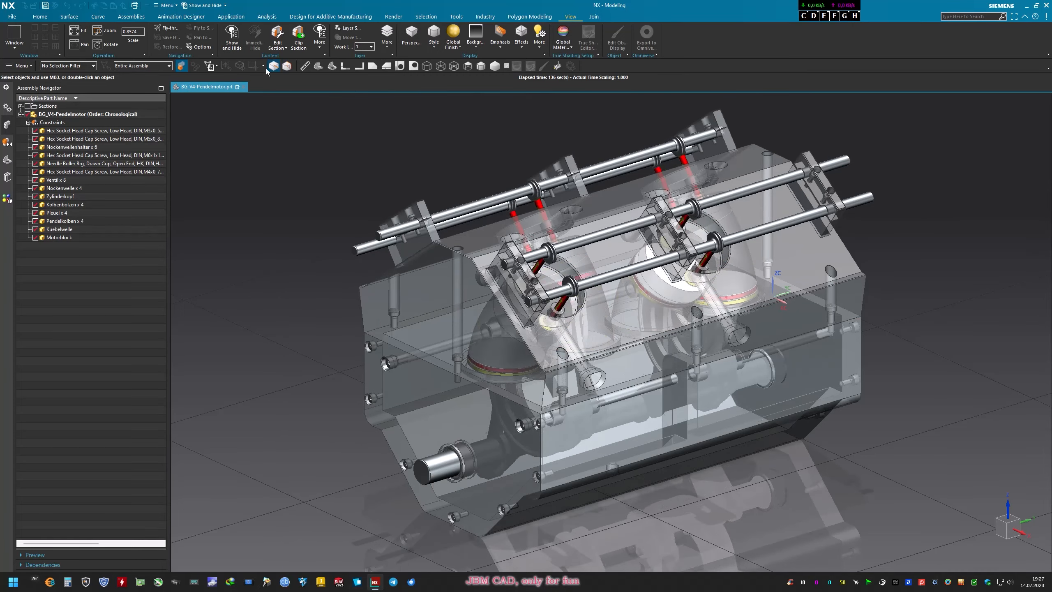
left_click(40, 16)
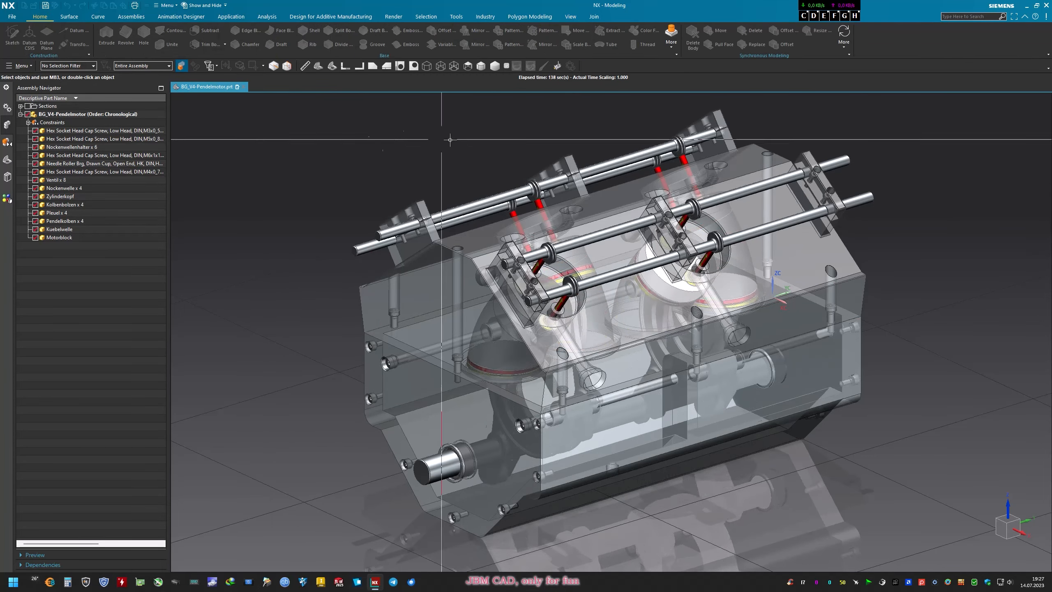
left_click(189, 18)
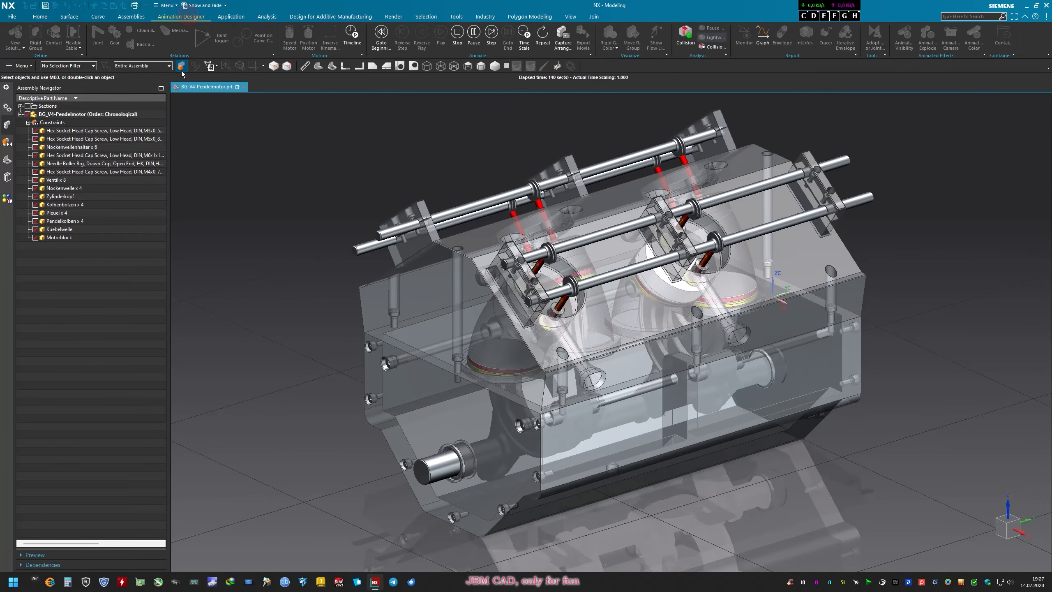
left_click(457, 35)
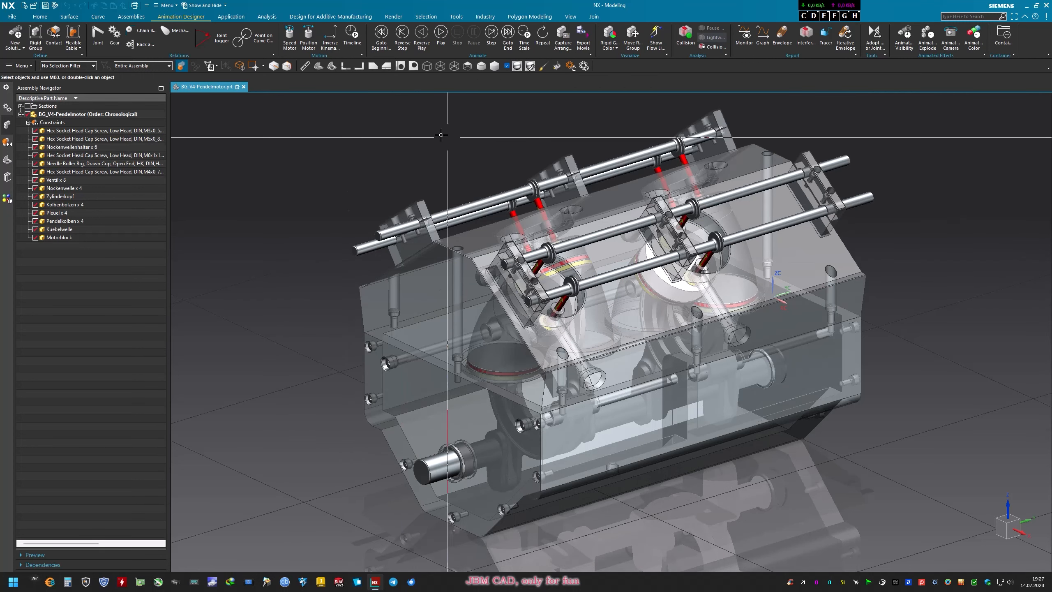
Examine the complete engine in the standard front, side, back, top and bottom views, and return to an angled 3D view.
left_click(331, 67)
left_click(343, 67)
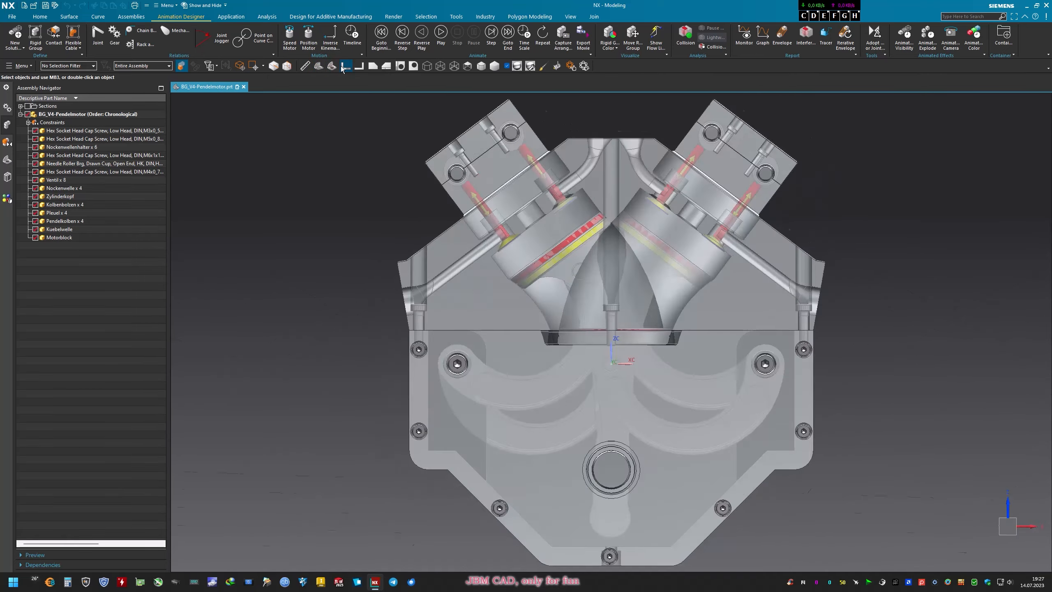
left_click(359, 67)
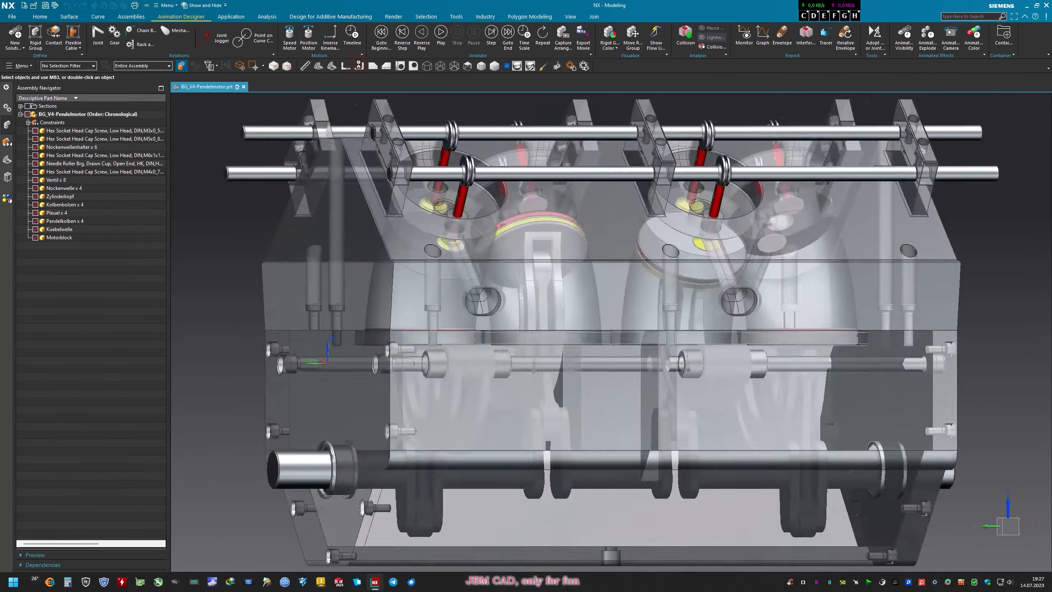
left_click(371, 67)
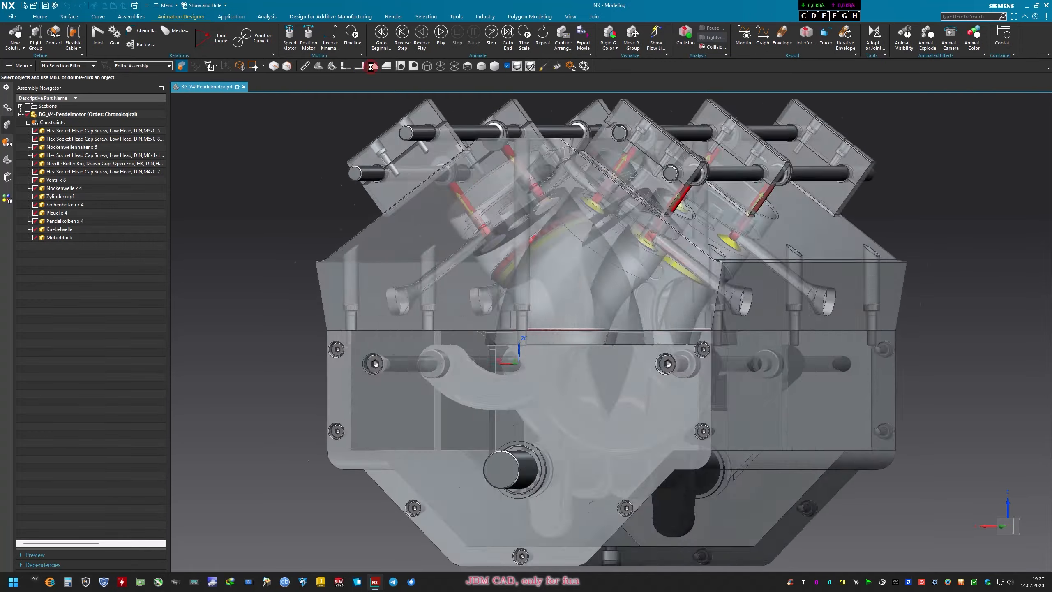
left_click(384, 68)
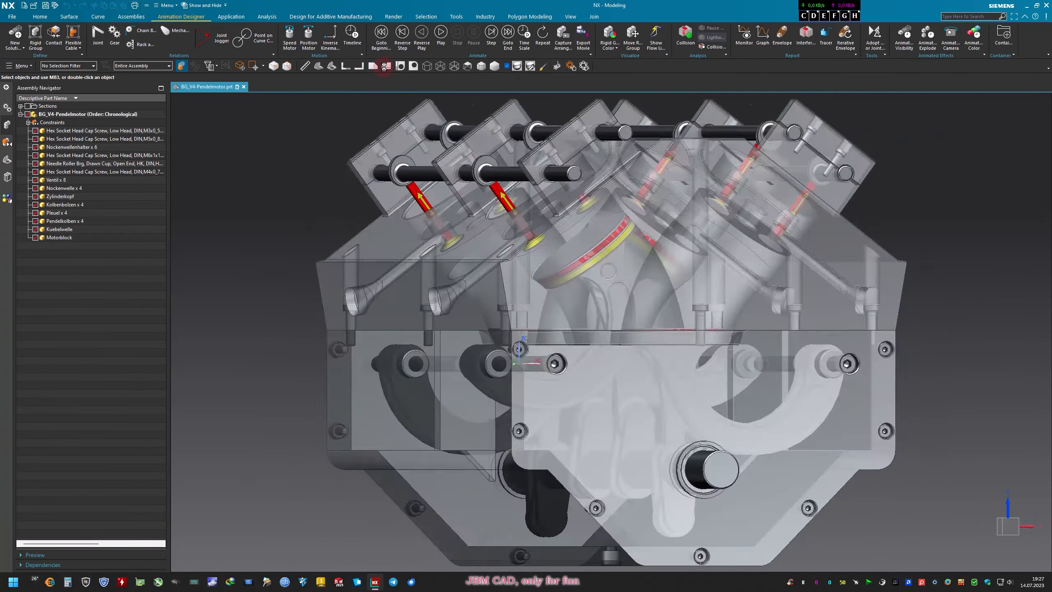
left_click(399, 67)
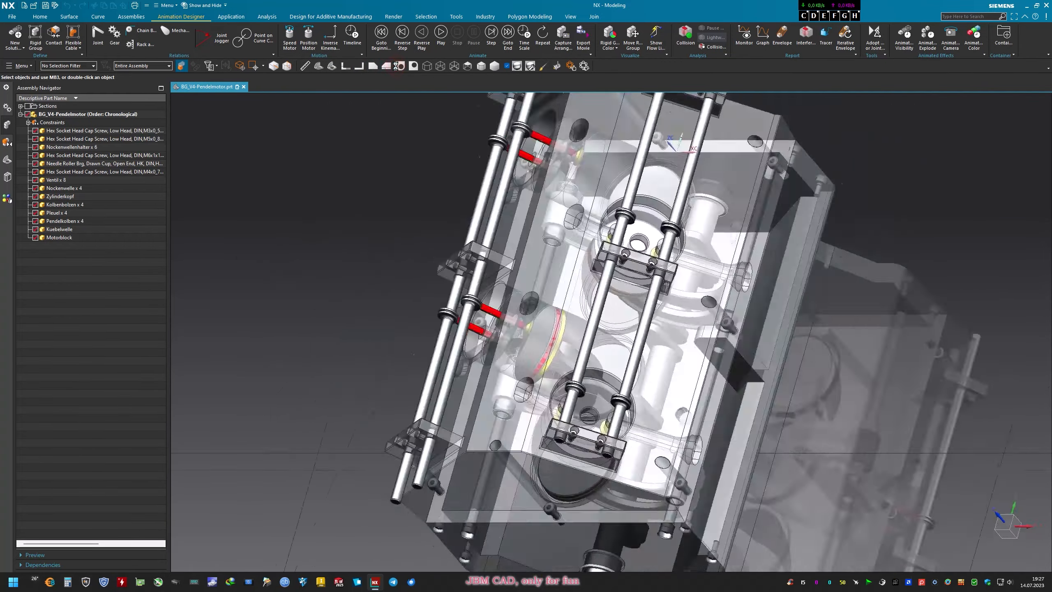
left_click(413, 67)
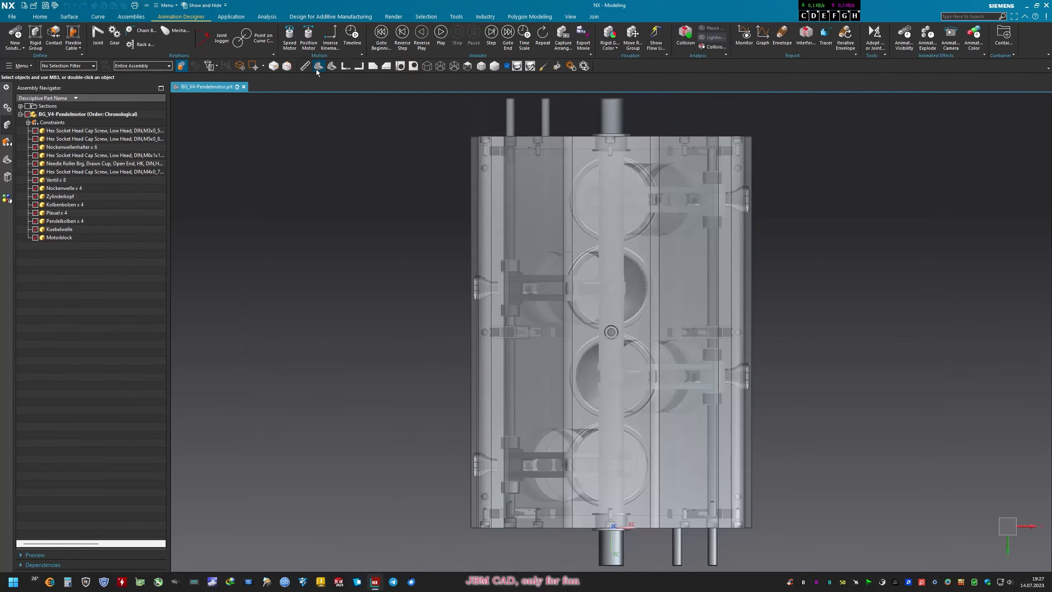
left_click(317, 68)
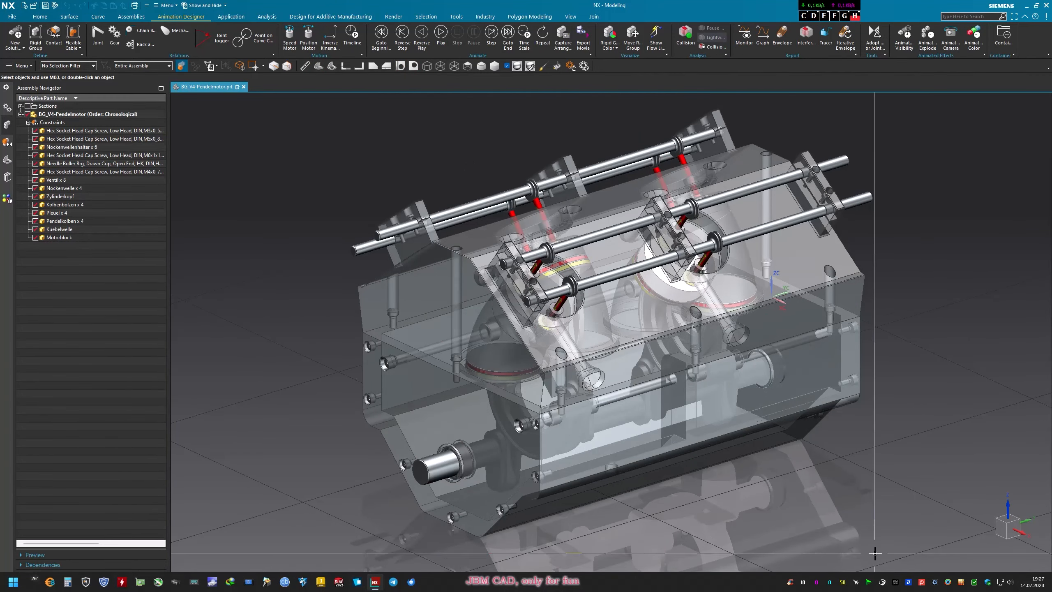